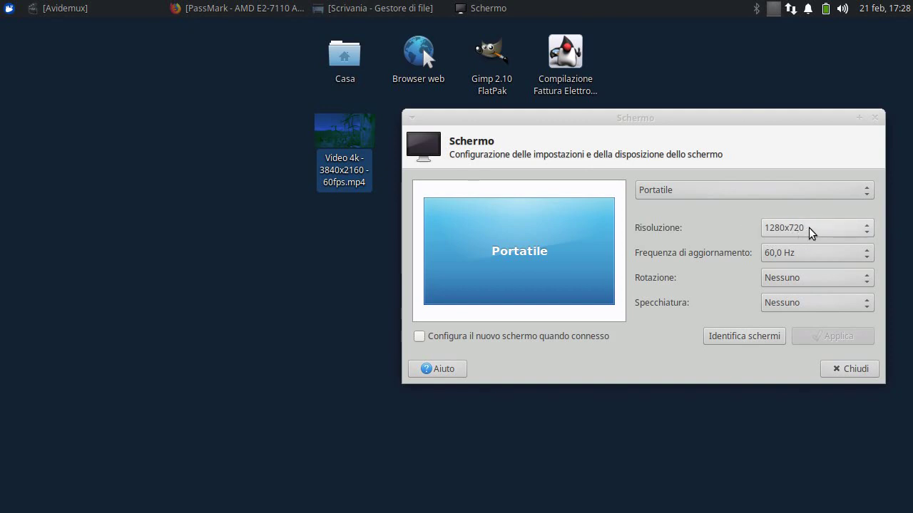
Switch to Firefox and examine the AMD E2-7110 APU's CPU mark and its comparison with the top 10 common CPUs.
left_click(254, 9)
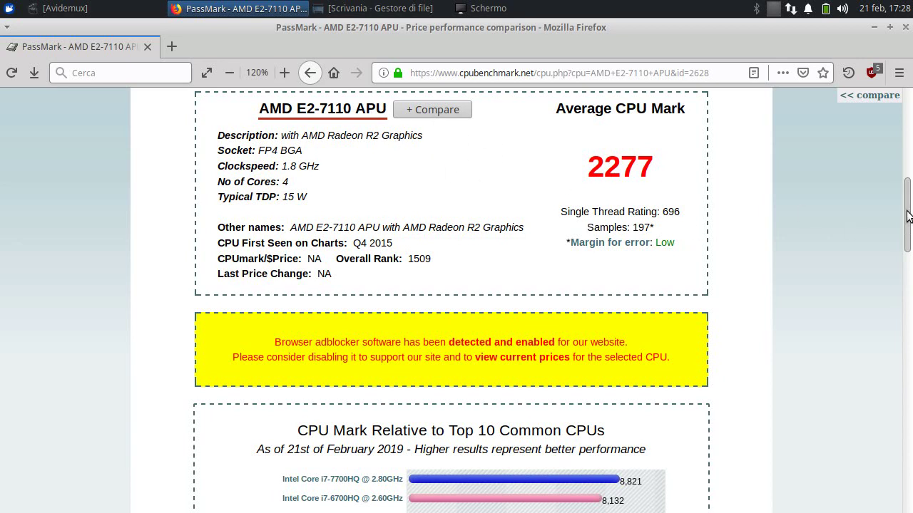
double_click(600, 166)
left_click(600, 165)
scroll(908, 270, "down", 3)
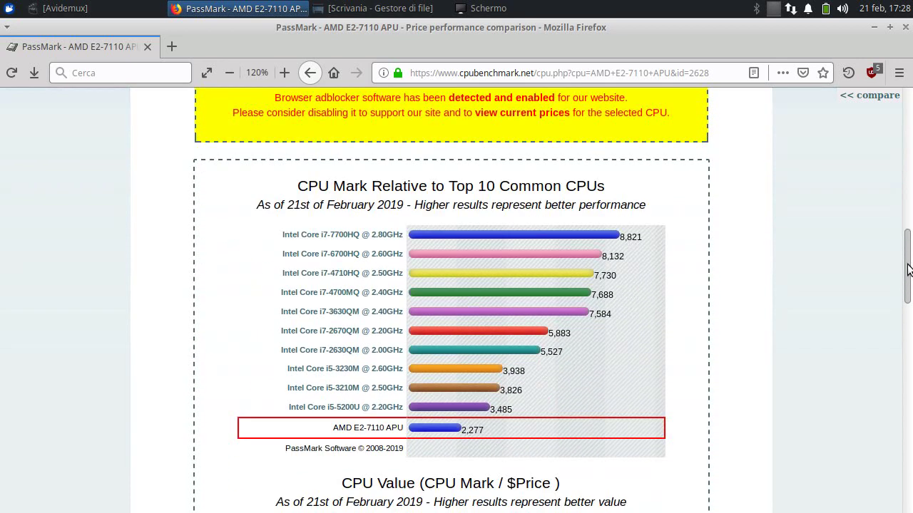
scroll(908, 269, "down", 2)
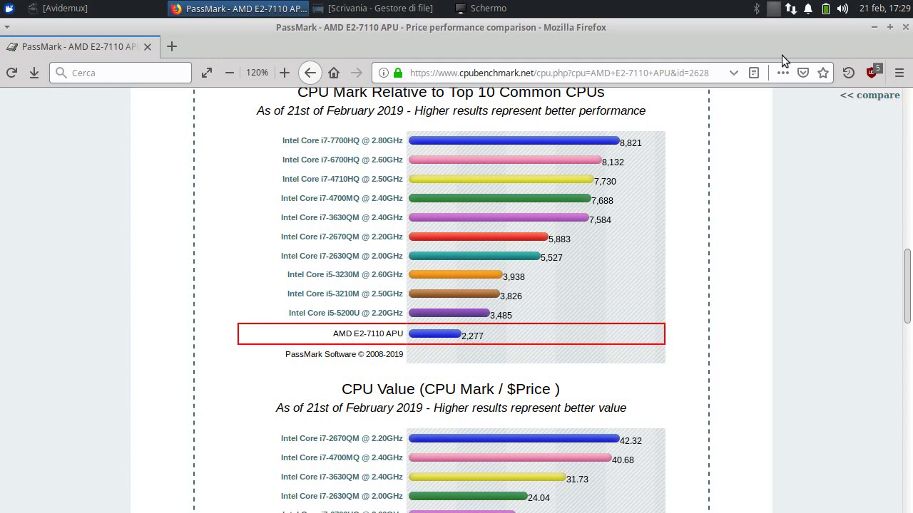
Close the browser and the Schermo display settings window to clear the desktop.
left_click(905, 27)
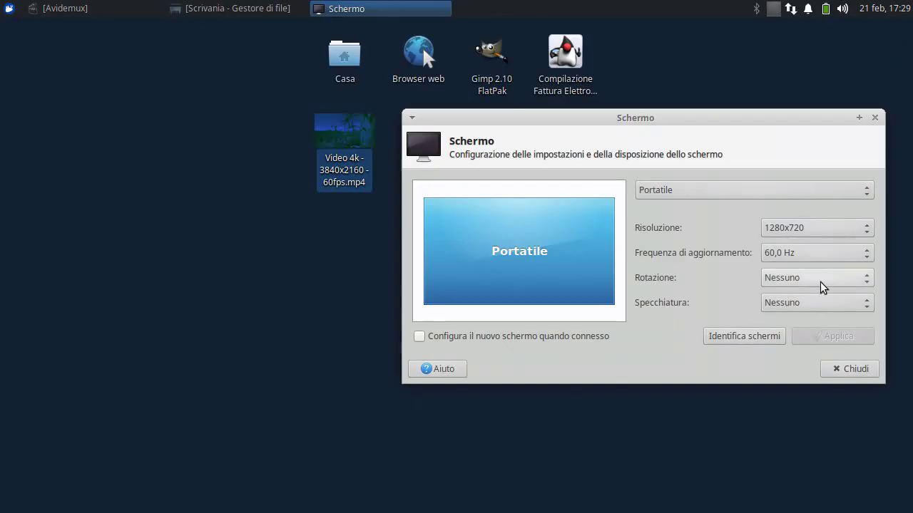
left_click(853, 373)
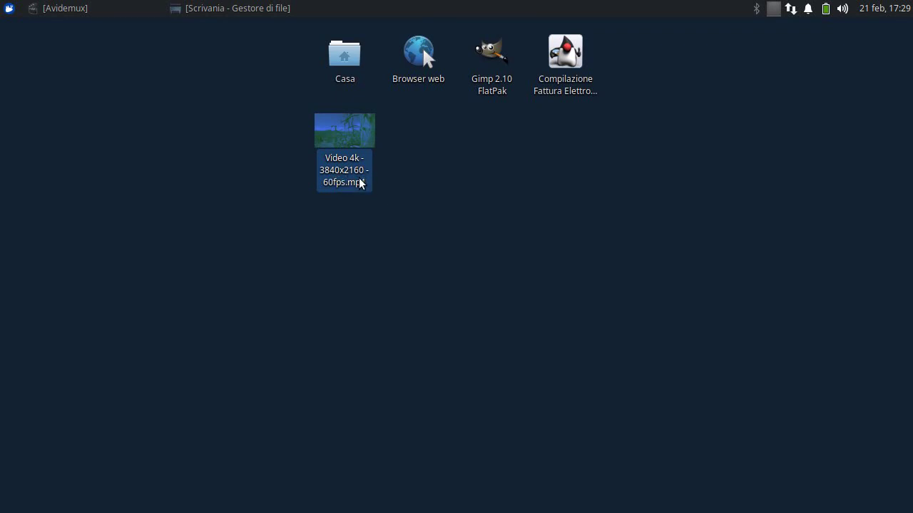
mouse_move(359, 181)
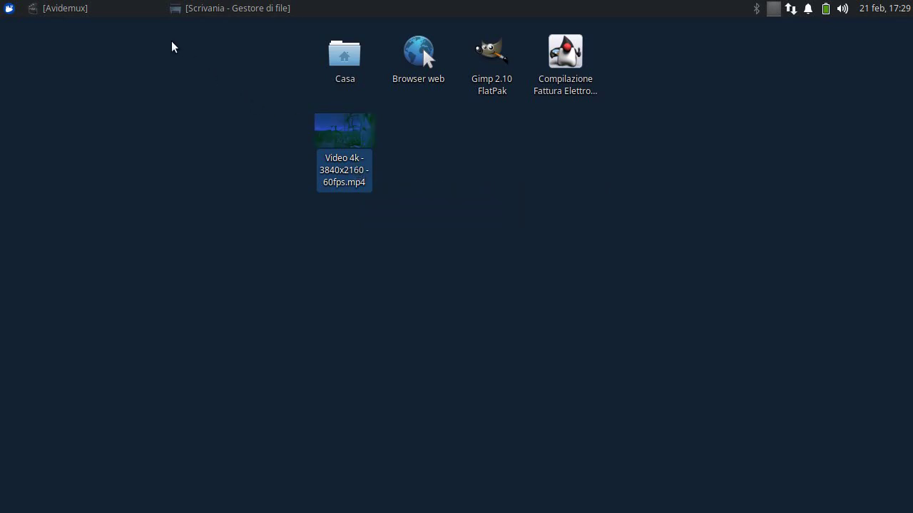
Switch to Avidemux and set the output container to MP4 Muxer.
left_click(119, 14)
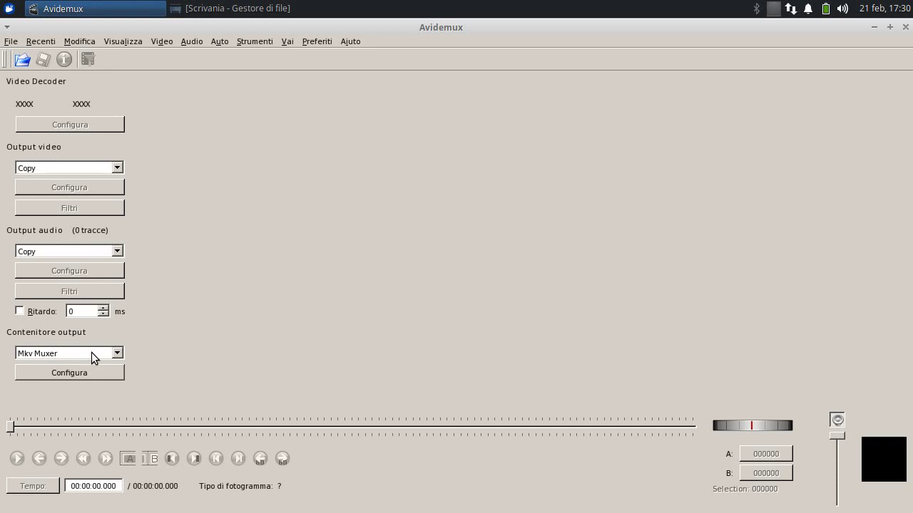
left_click(115, 354)
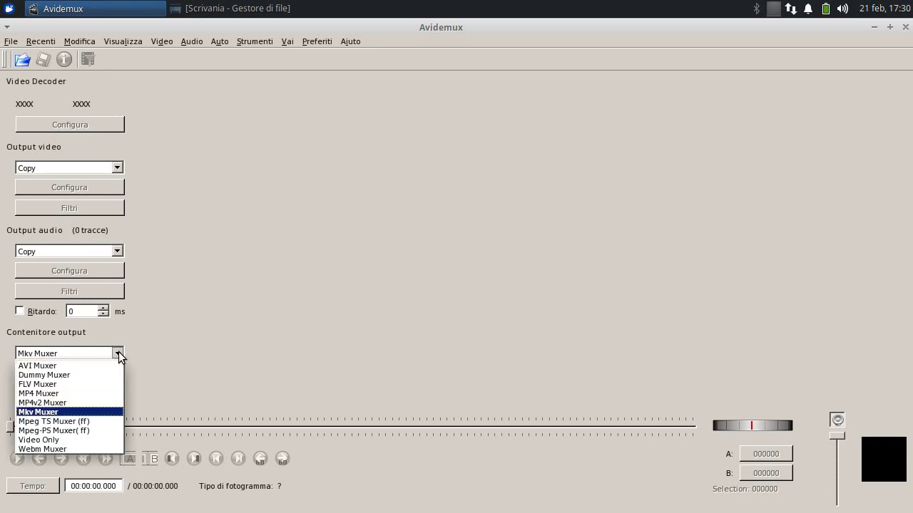
left_click(90, 393)
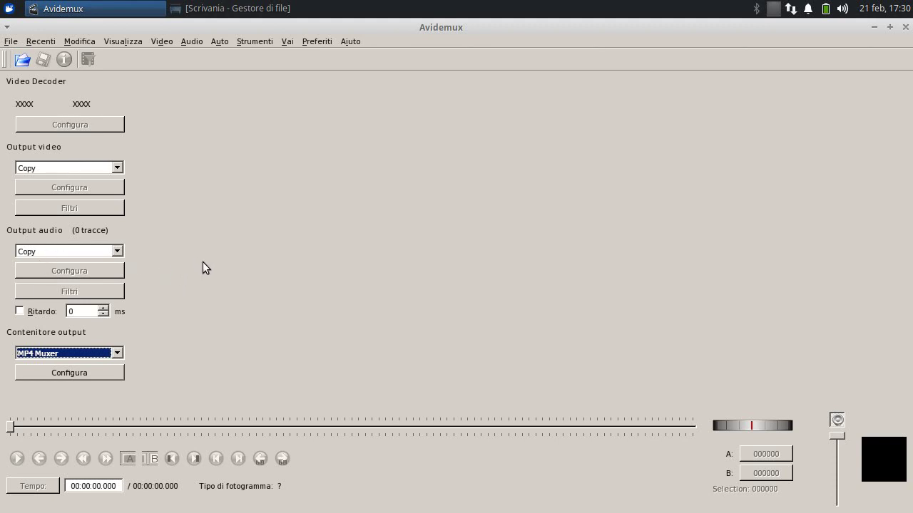
Open the video file "Video 4k - 3840x2160 - 60fps.mp4" from the desktop folder.
left_click(26, 63)
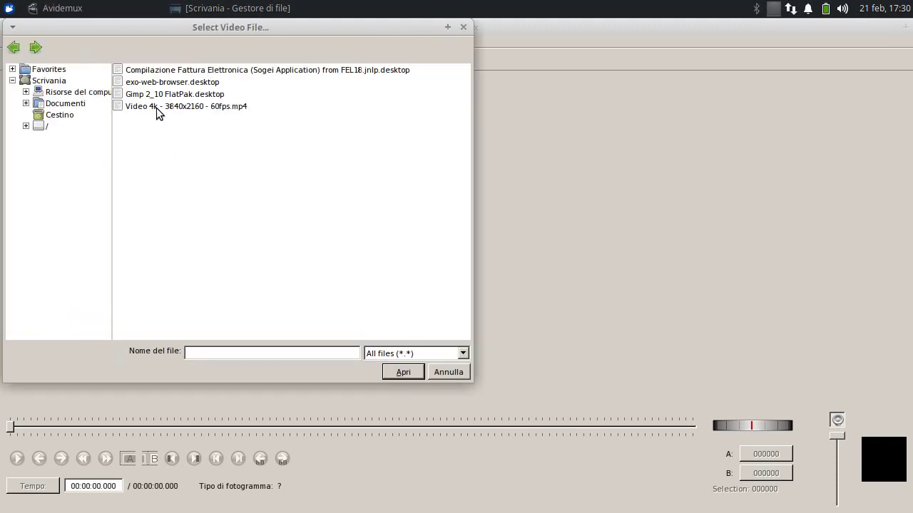
left_click(158, 109)
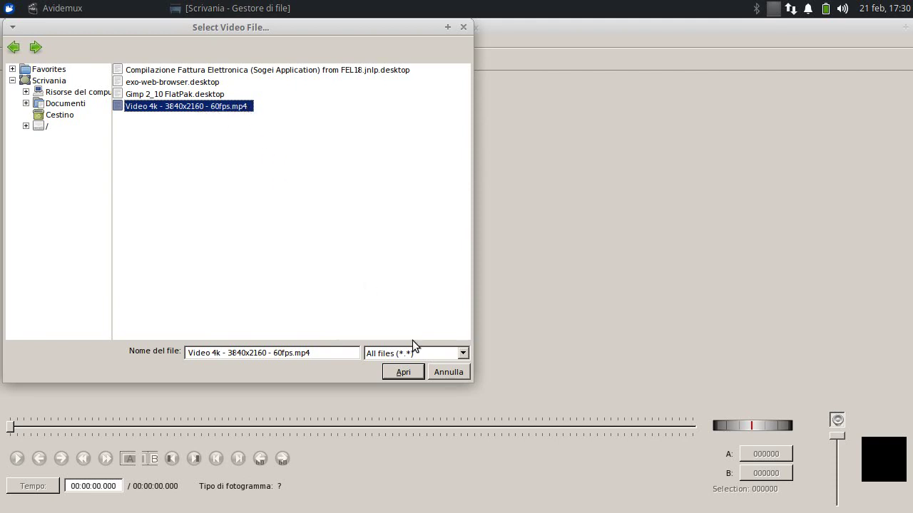
left_click(400, 374)
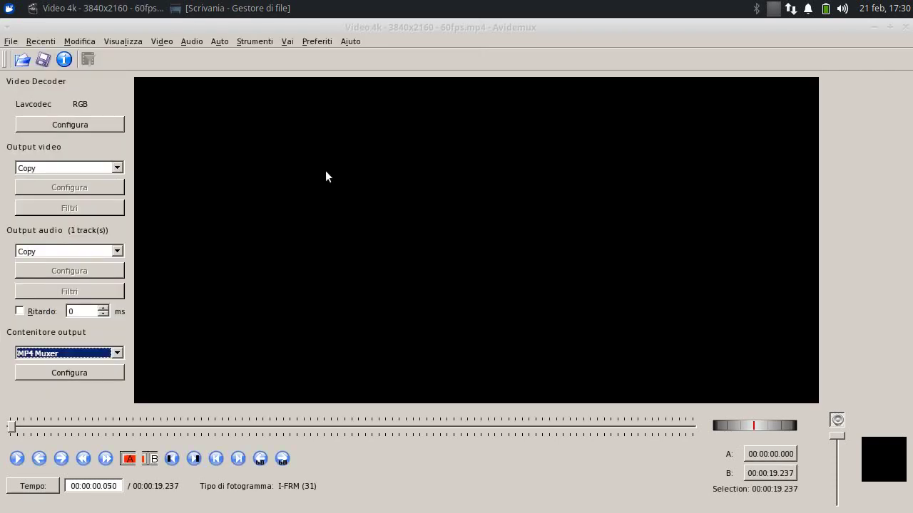
Set the video output codec to Mpeg4 AVC (x264).
left_click(117, 168)
left_click(118, 169)
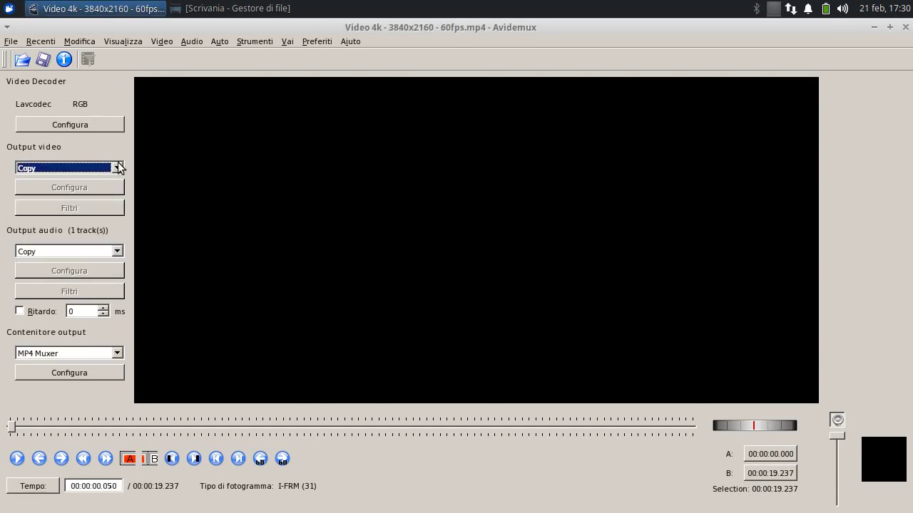
left_click(117, 169)
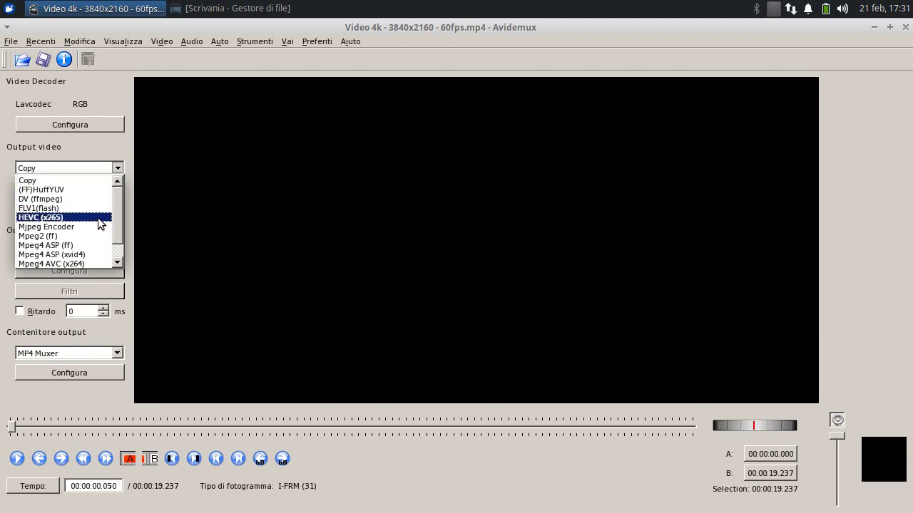
left_click(98, 264)
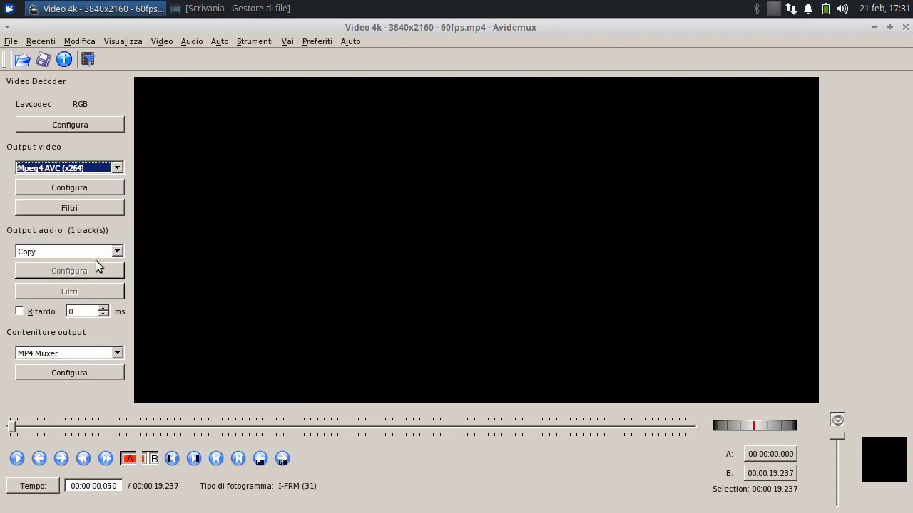
Add the swsResize video filter at 50 percent, scaling the video to 1920x1080 with locked proportions.
left_click(92, 210)
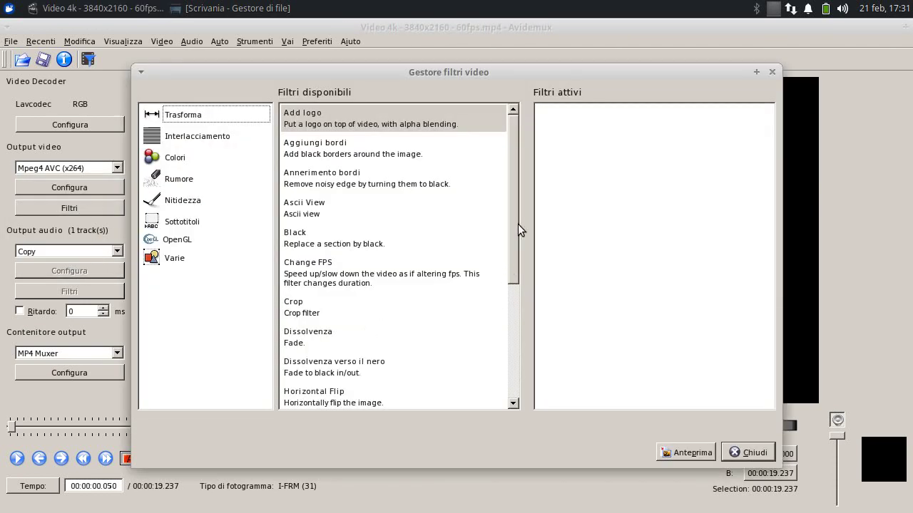
left_click_drag(516, 217, 513, 342)
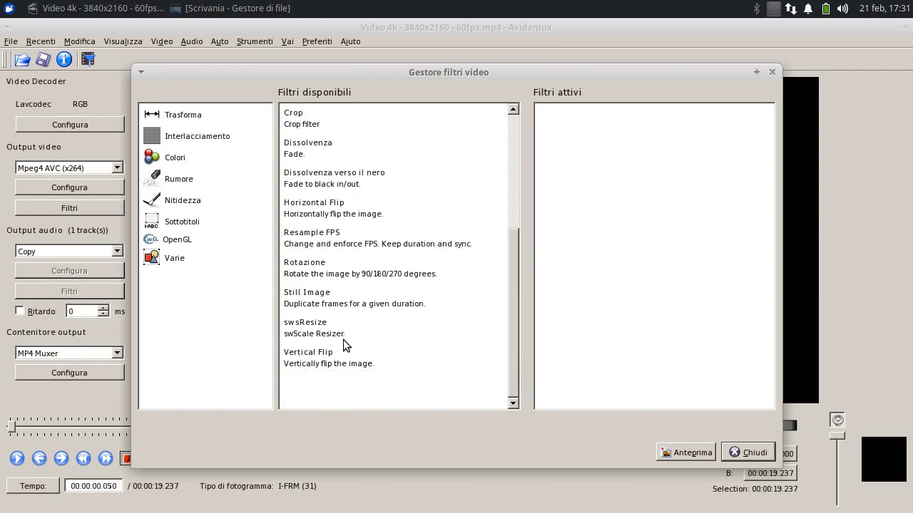
left_click(302, 328)
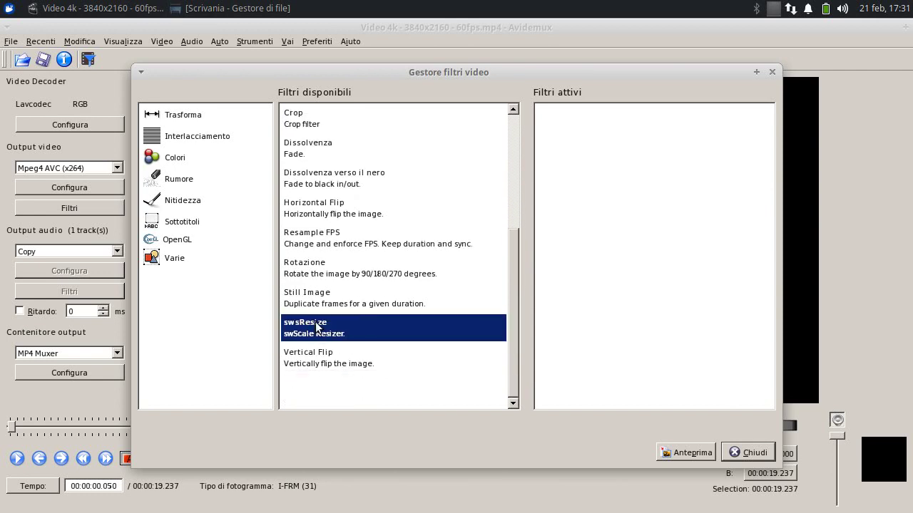
double_click(318, 329)
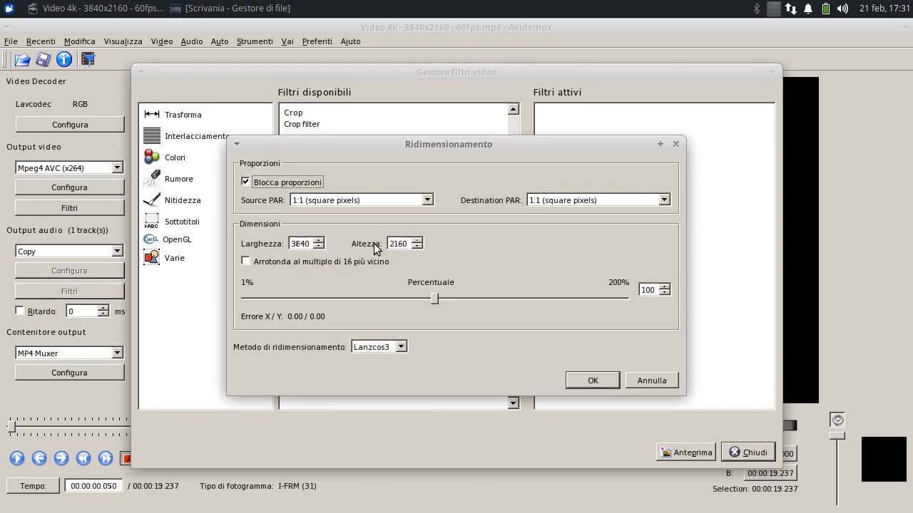
left_click_drag(434, 298, 338, 295)
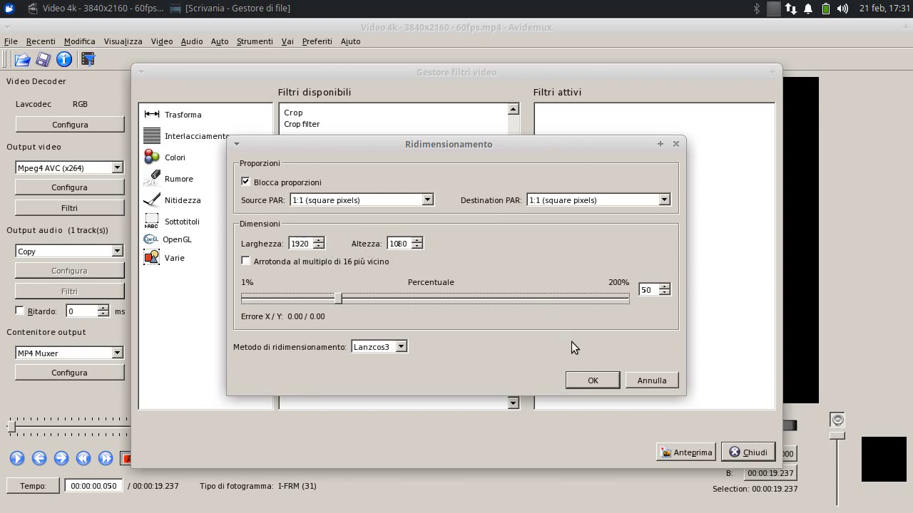
left_click(593, 380)
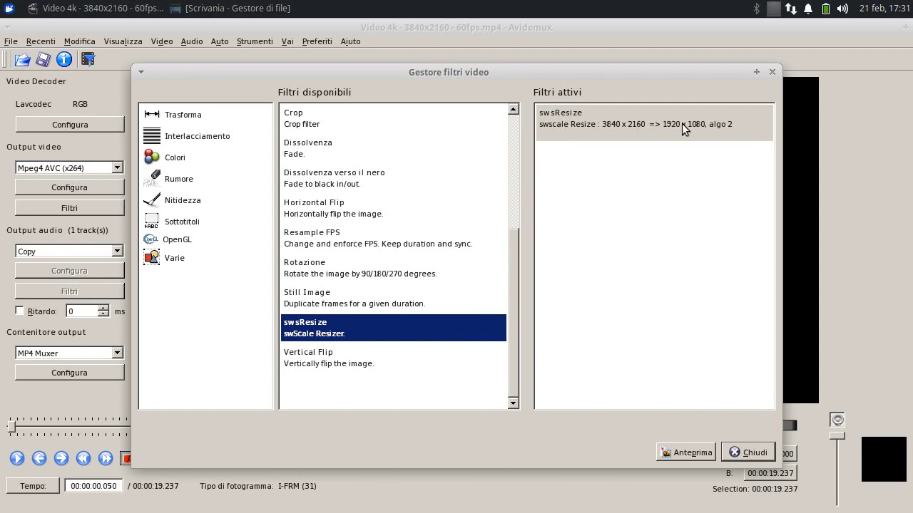
left_click(749, 454)
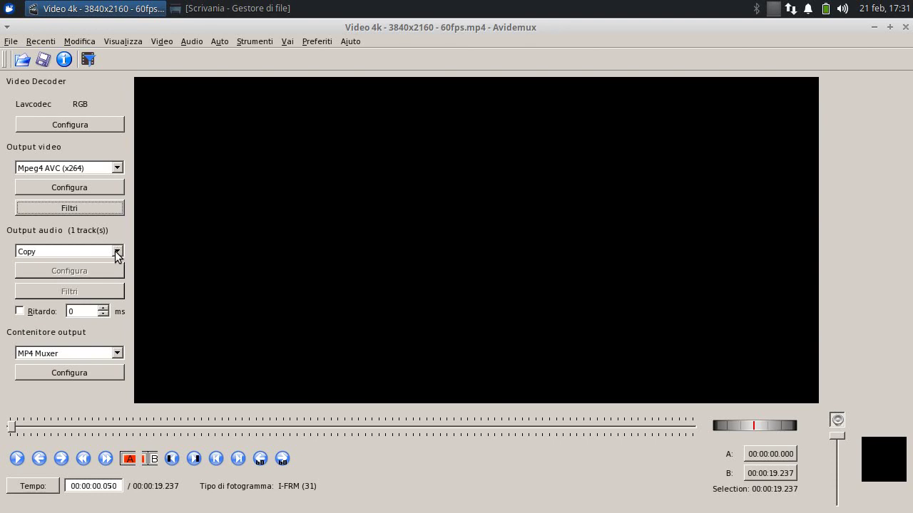
Set the audio output to MP3 (lame) and enable the Stereo remix in its audio filters.
left_click(118, 254)
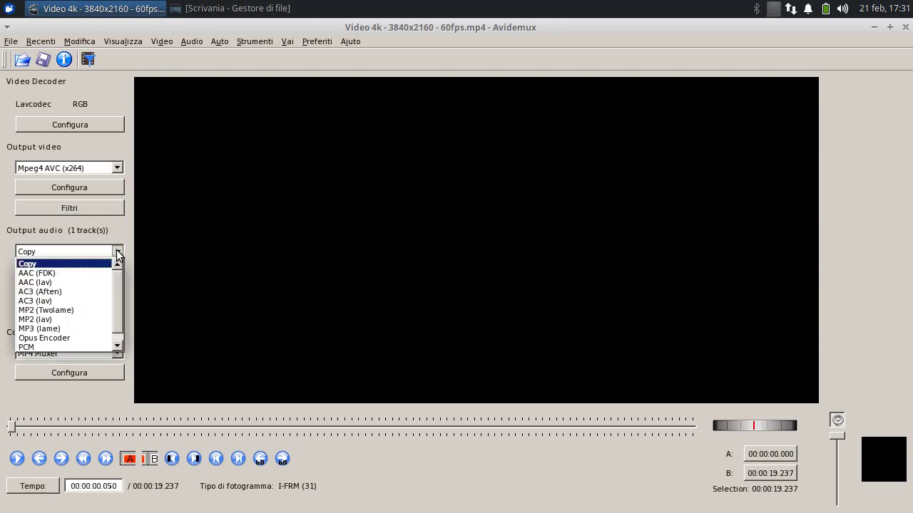
left_click(64, 330)
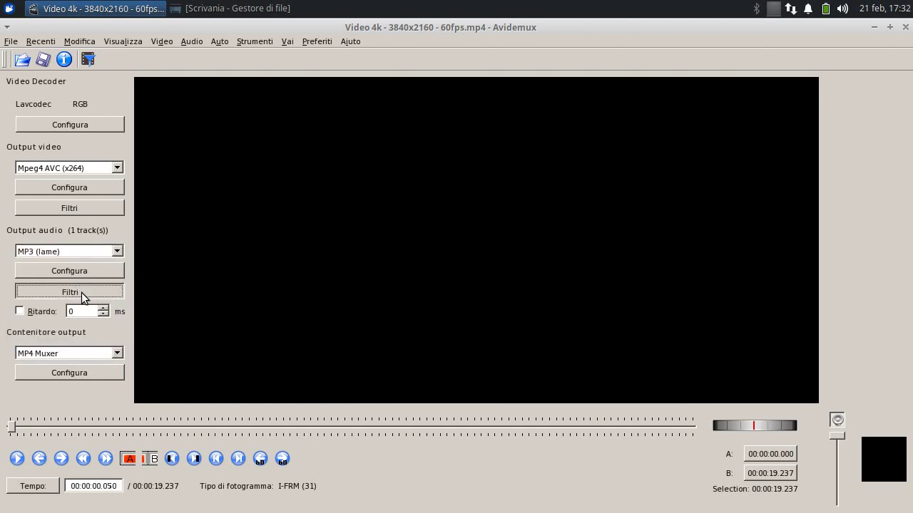
left_click(81, 293)
left_click(369, 260)
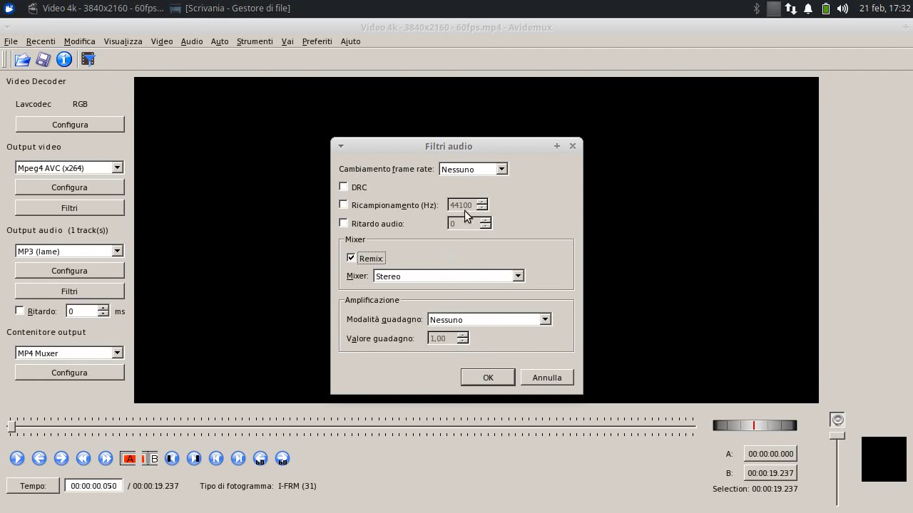
left_click_drag(468, 149, 463, 117)
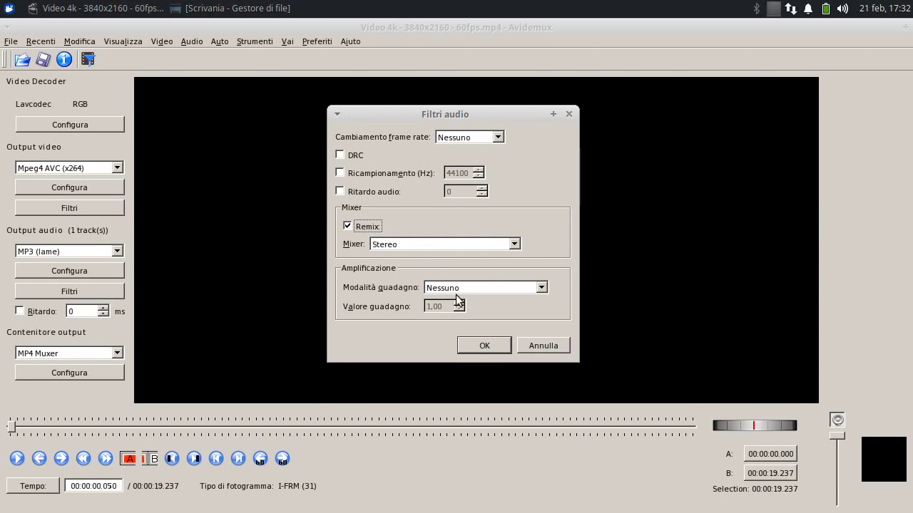
left_click(490, 348)
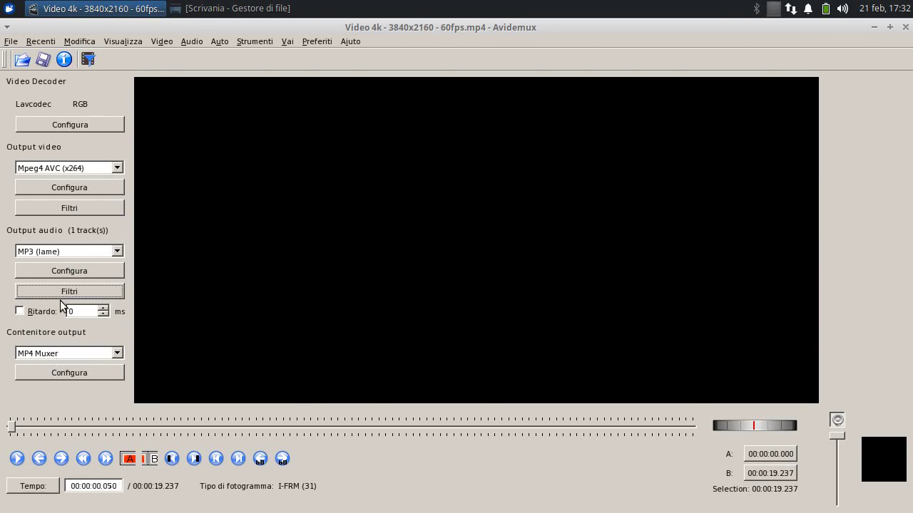
Start saving the video, reusing the original file's name with "4k" replaced by "Full Hd".
left_click(43, 59)
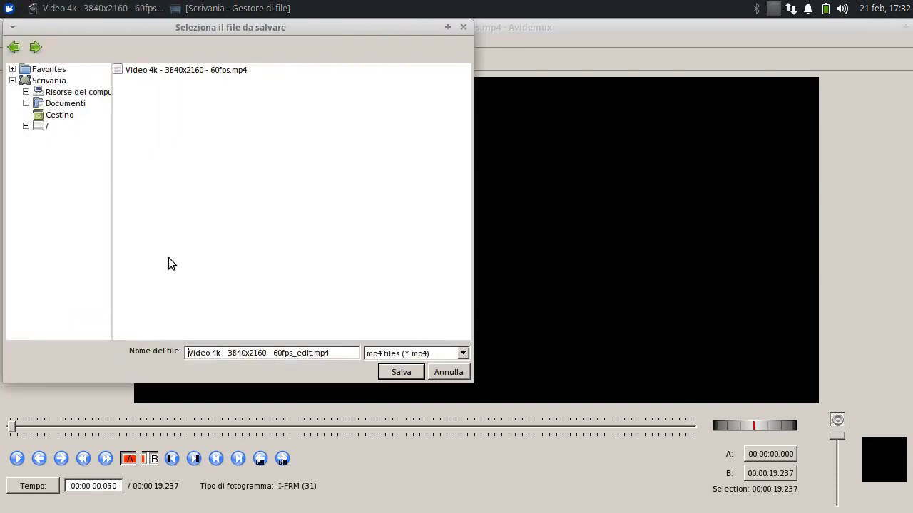
left_click(198, 70)
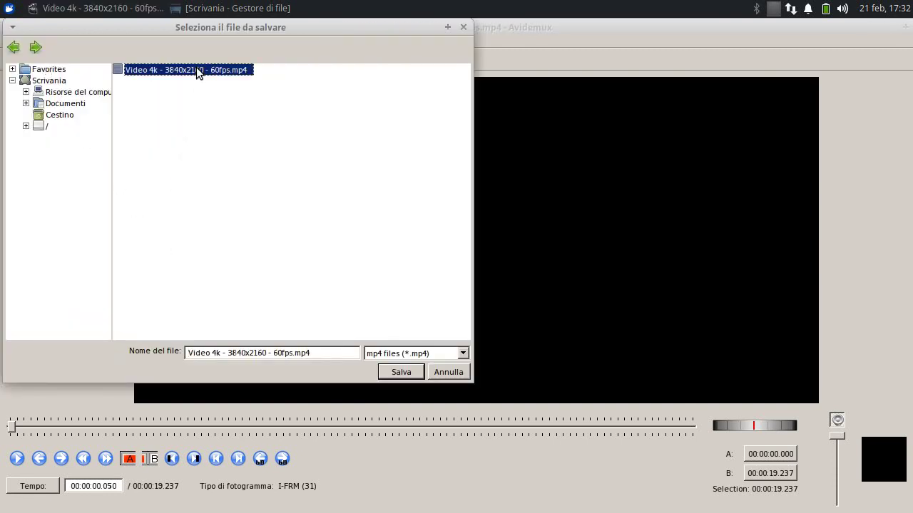
left_click(224, 353)
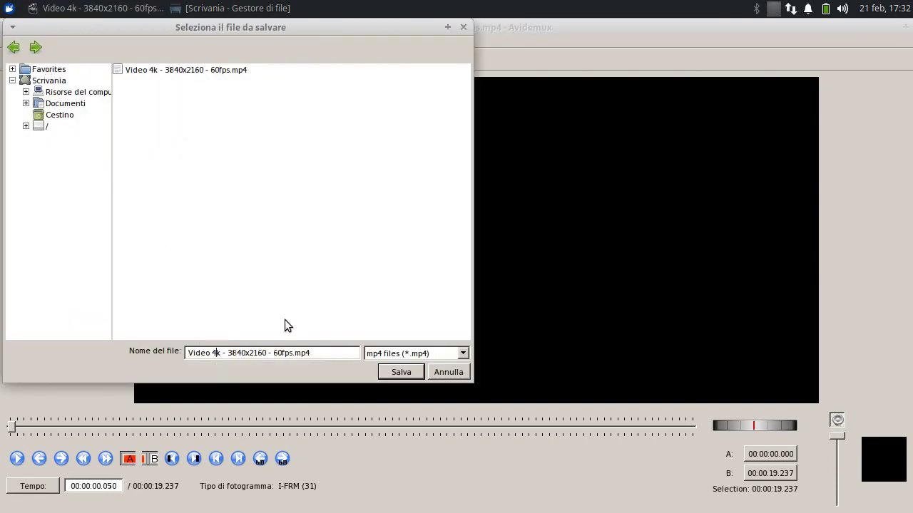
key("BackSpace")
key("BackSpace")
key("BackSpace")
type("Full")
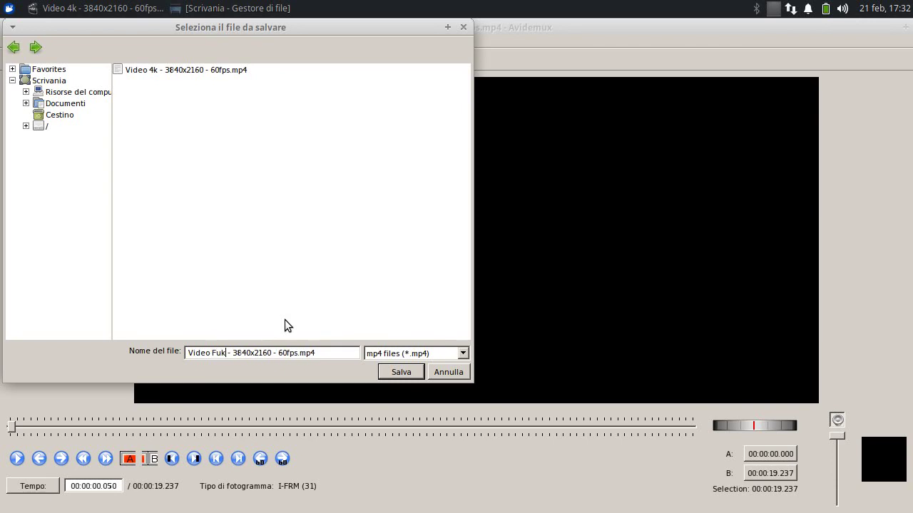
type(" Hd")
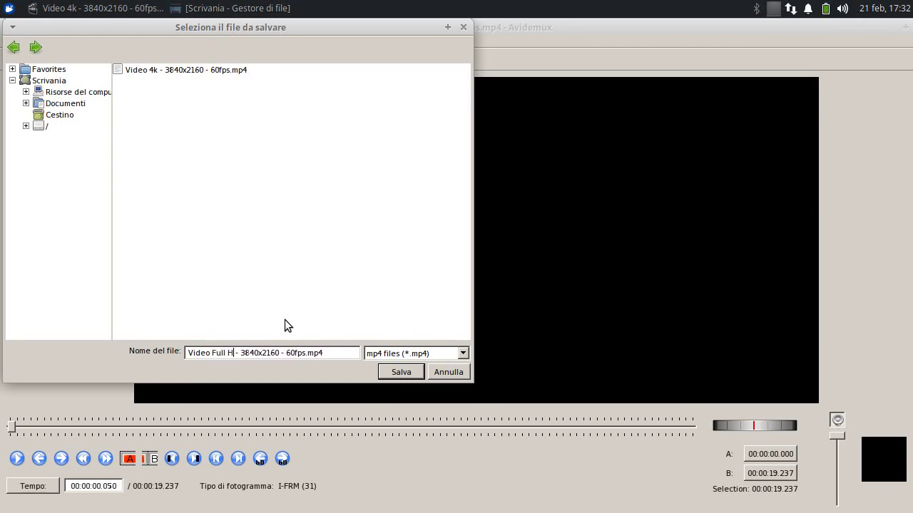
Change the resolution in the output file name to 1920x1080, making it "Video Full Hd - 1920x1080 - 60fps.mp4".
key("Right")
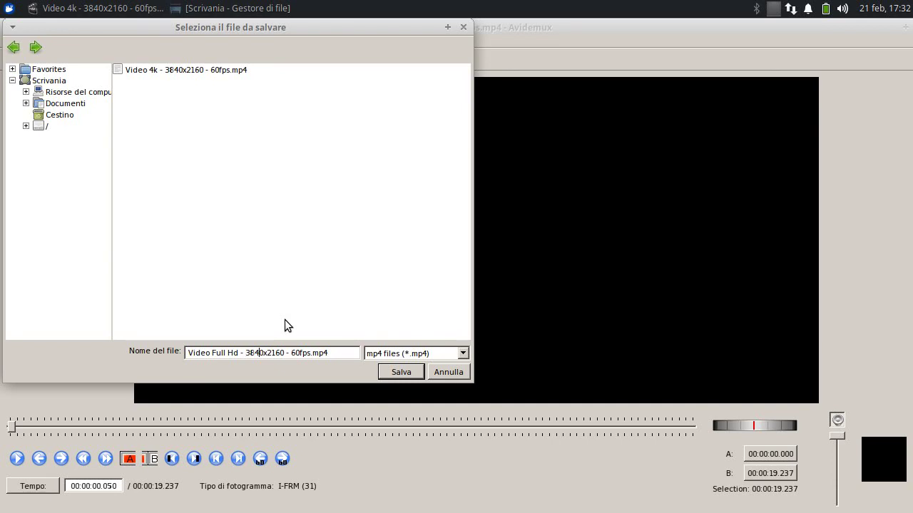
key("BackSpace")
key("BackSpace")
key("BackSpace")
key("Delete")
type("1920")
key("BackSpace")
key("BackSpace")
key("Delete")
key("Delete")
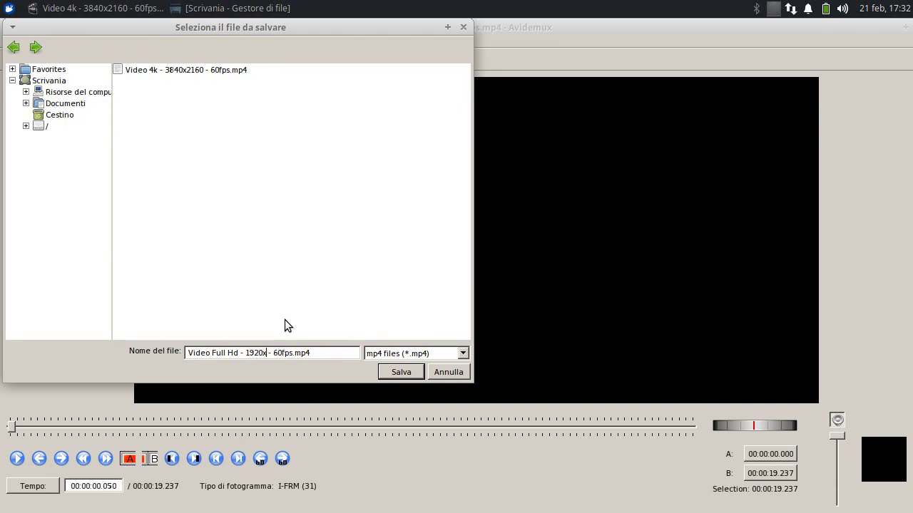
type("1080")
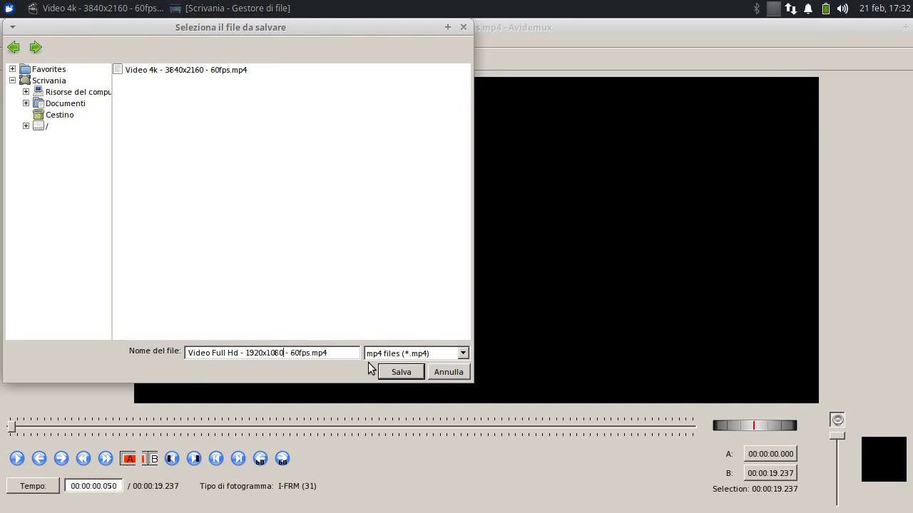
Encode and save the Full HD video, dismiss the completion notice, and close Avidemux.
left_click(409, 371)
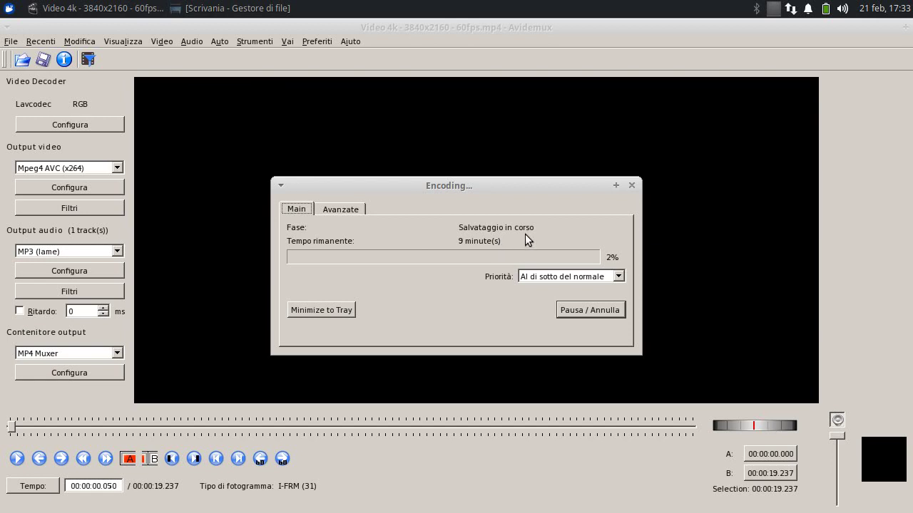
left_click(773, 9)
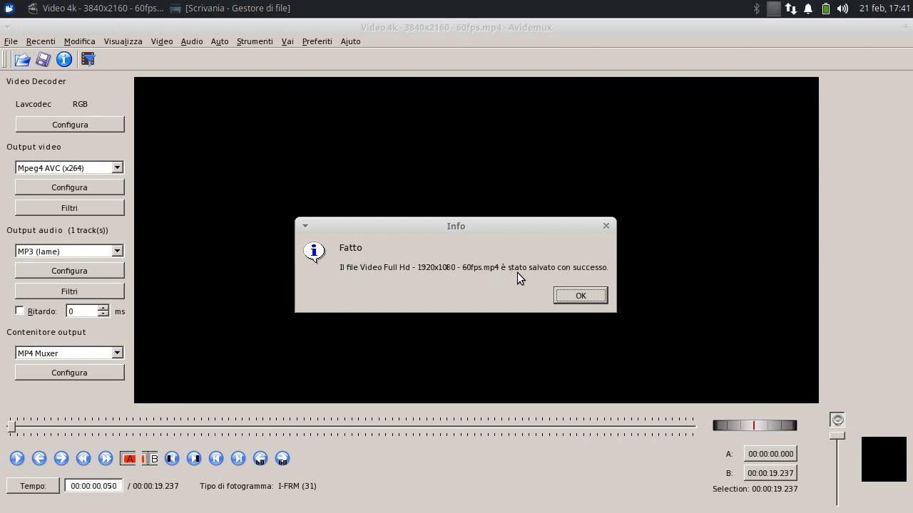
left_click(581, 295)
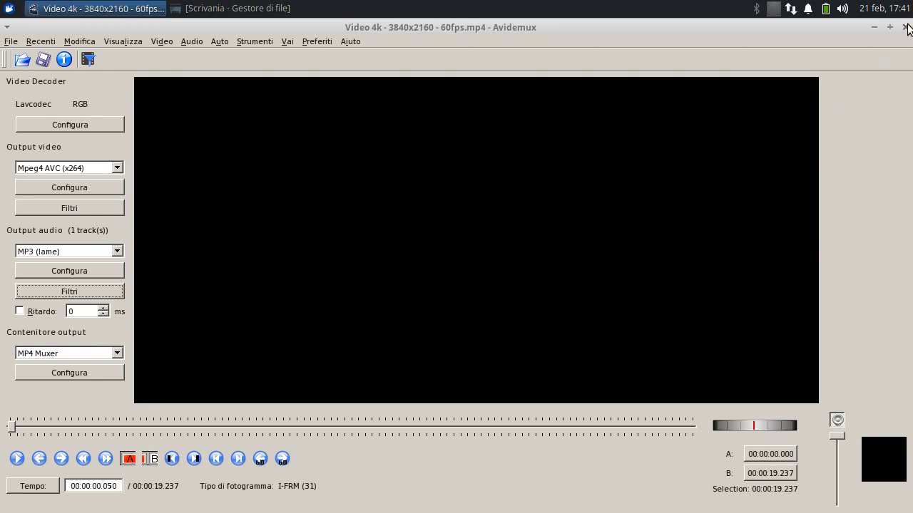
left_click(907, 27)
Place the new Full Hd video's icon beside the 4k video on the desktop and compare both file sizes in the Scrivania folder.
left_click_drag(49, 63, 431, 124)
left_click(129, 9)
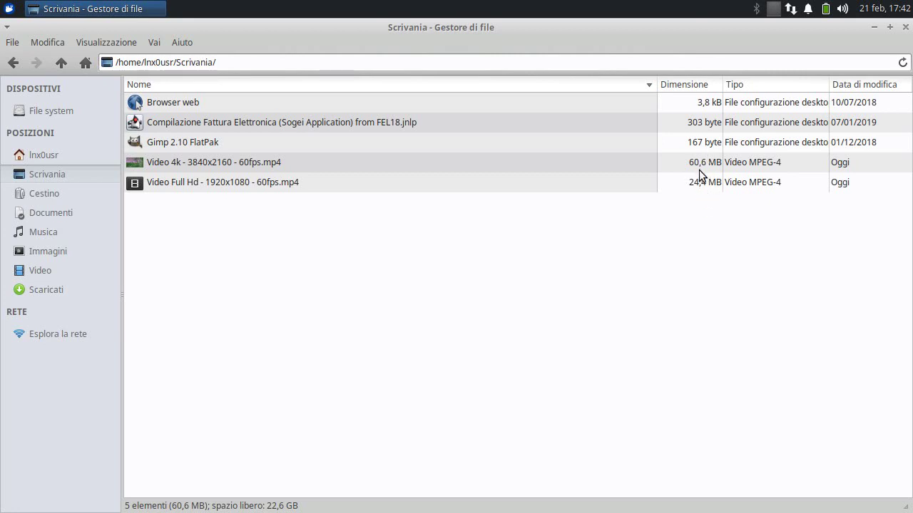
left_click(875, 26)
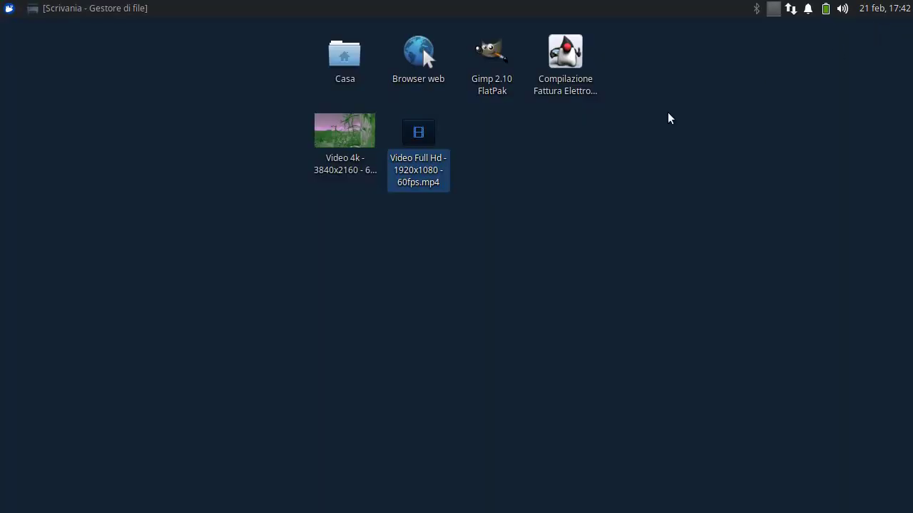
Play the original 4k video in VLC with the volume at 90%, pause it, and close the player.
left_click(338, 139)
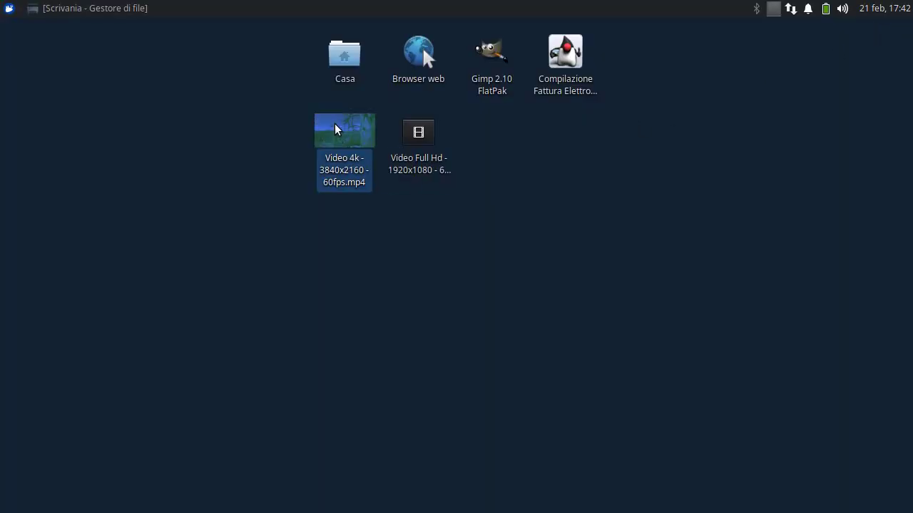
right_click(338, 129)
left_click(347, 132)
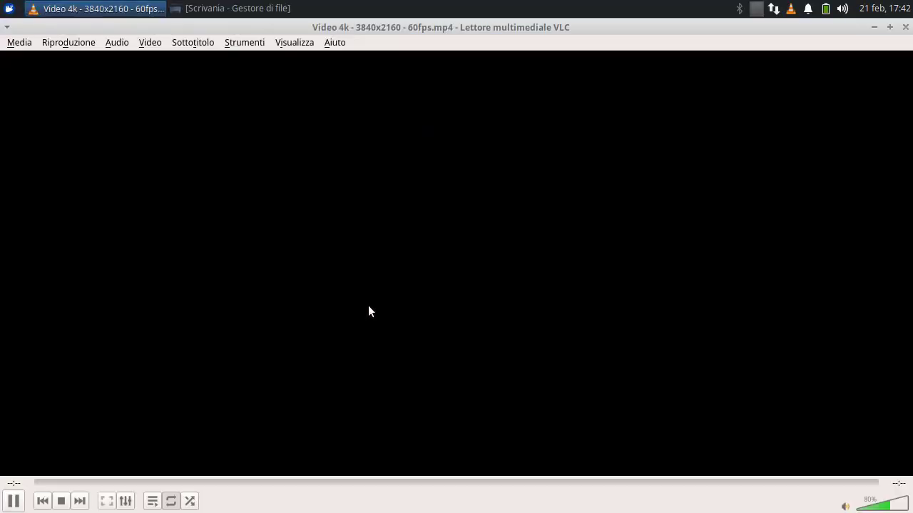
scroll(878, 507, "up", 4)
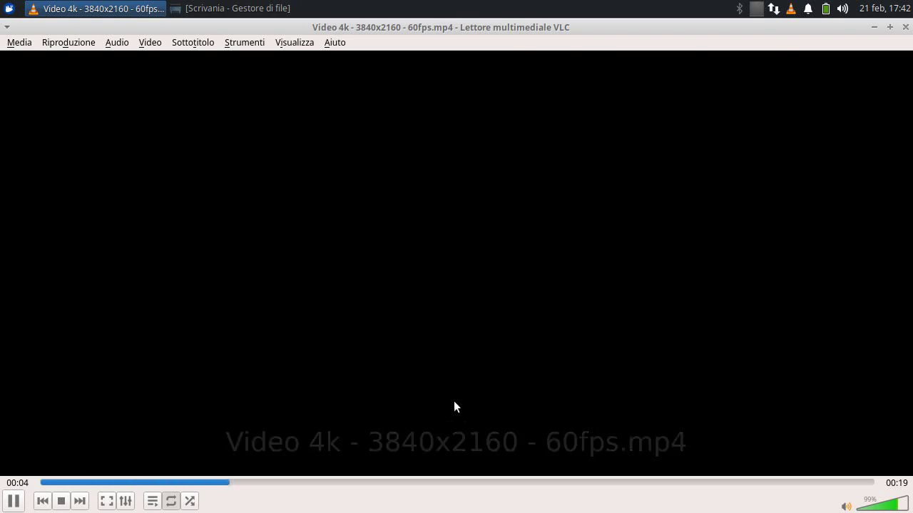
left_click(895, 506)
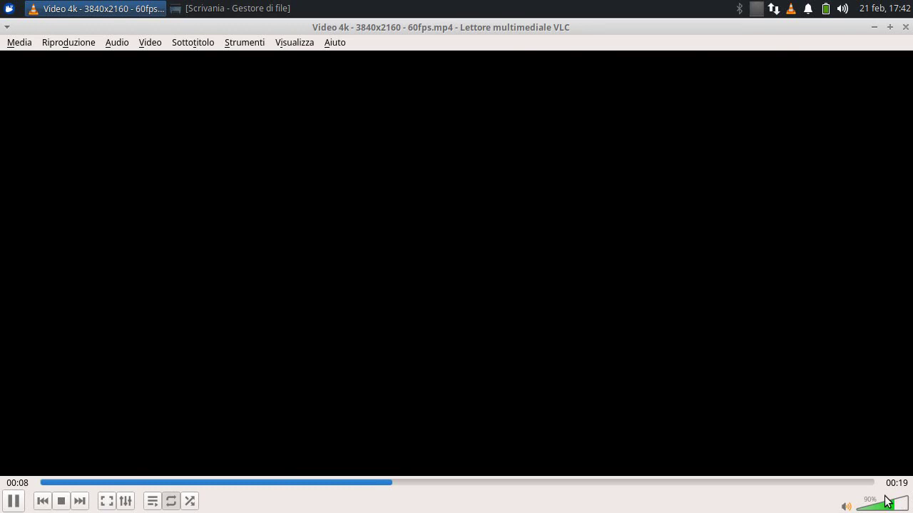
left_click(15, 500)
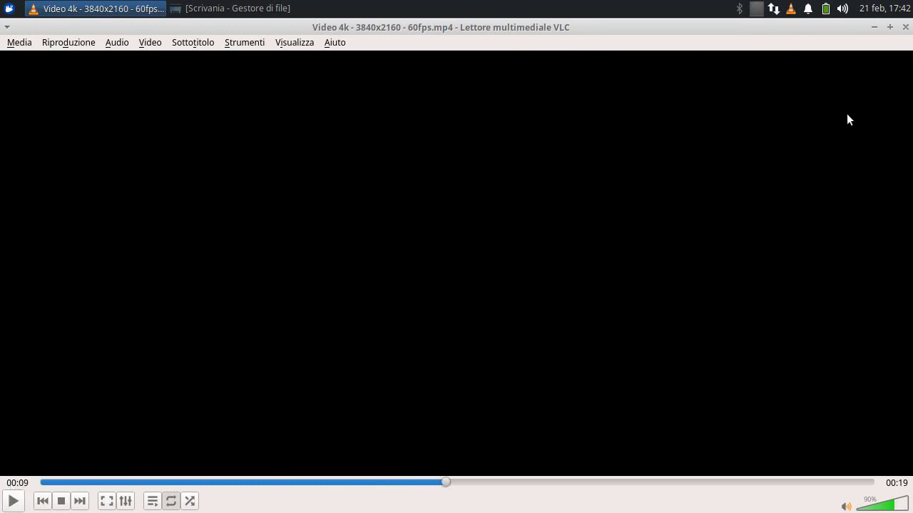
left_click(906, 27)
Play the converted Full Hd video in VLC at full screen, pause it, and return to the window view.
left_click(419, 139)
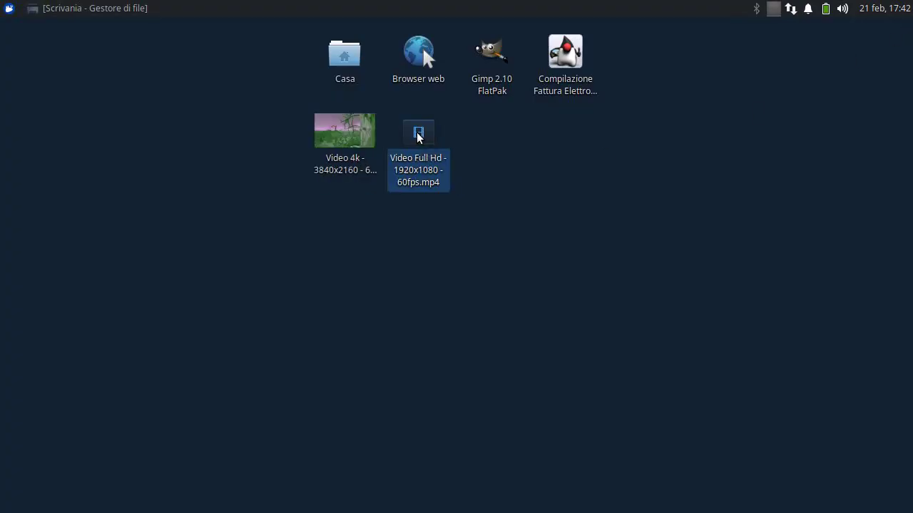
right_click(419, 136)
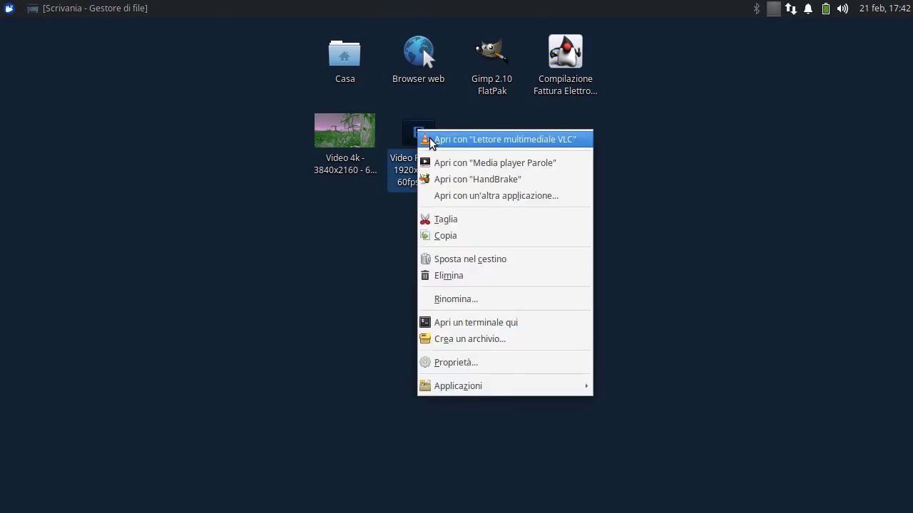
left_click(431, 141)
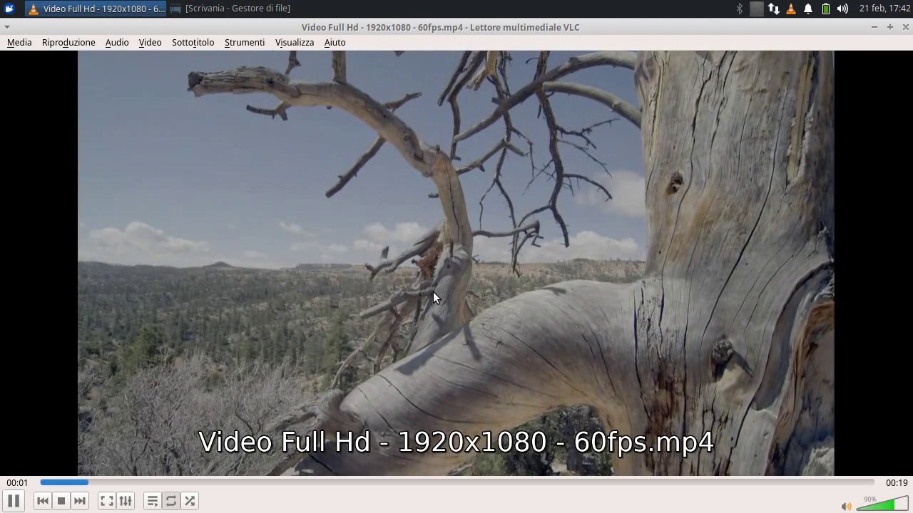
double_click(432, 297)
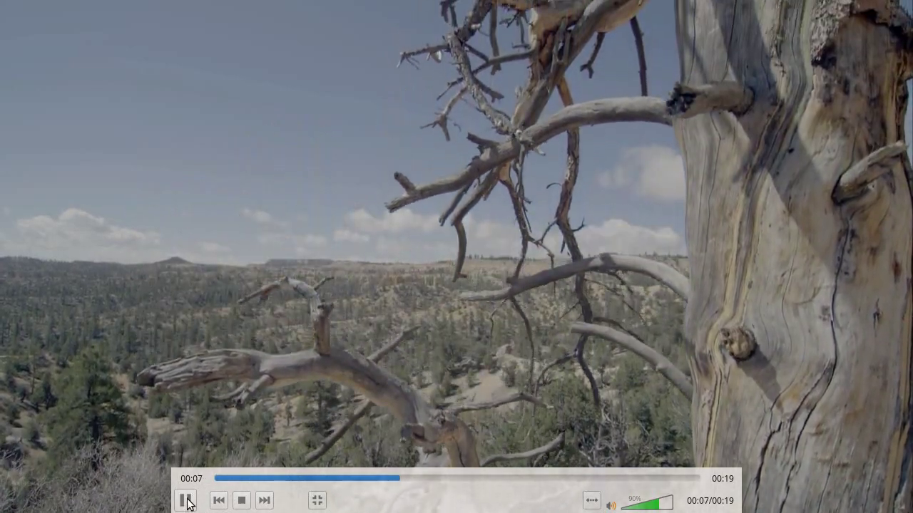
left_click(187, 504)
double_click(334, 373)
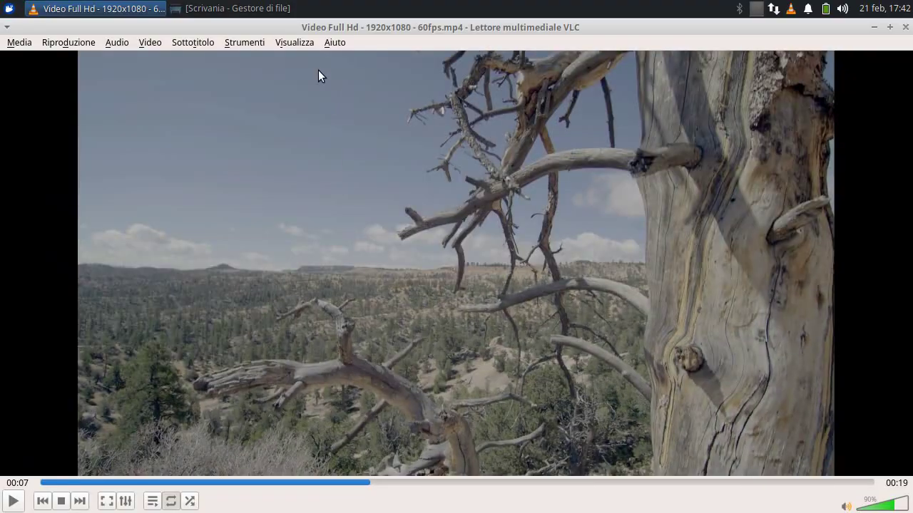
Check the converted video's codec information for its resolution, frame rate, and audio format and channels.
left_click(258, 43)
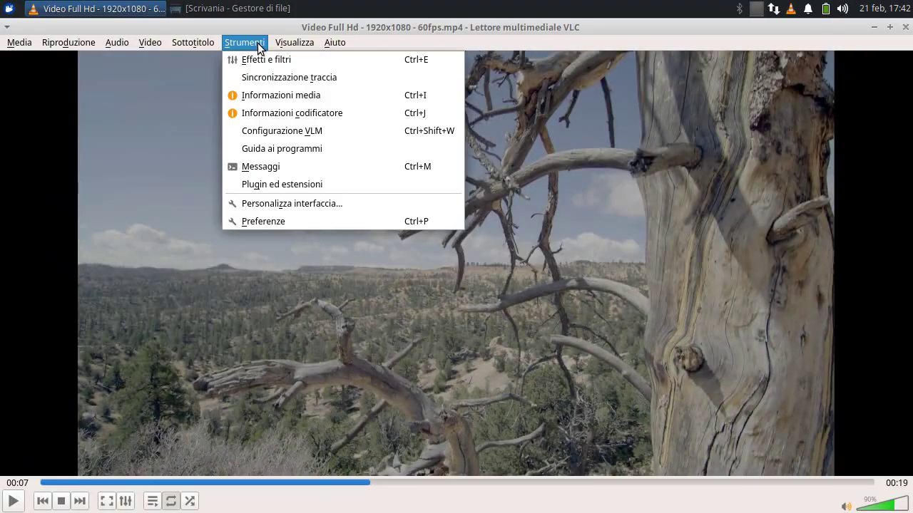
left_click(280, 112)
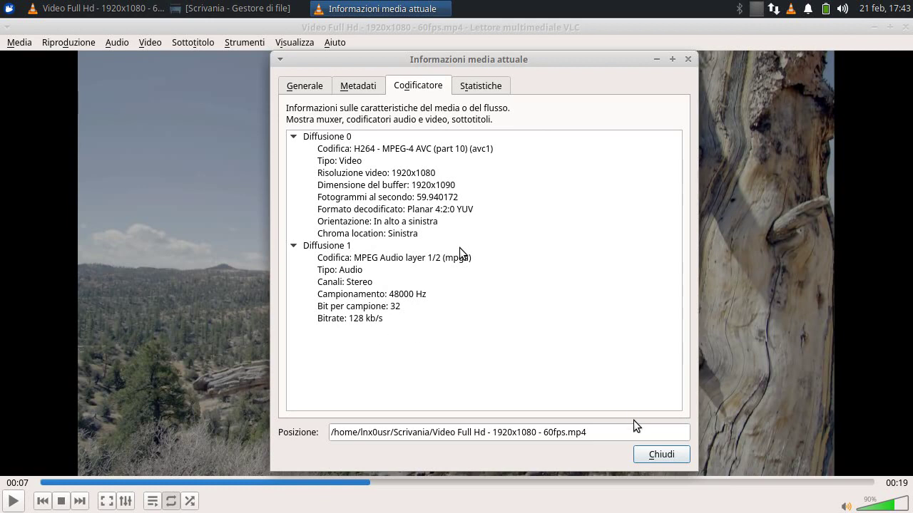
left_click(651, 454)
Replay the Full Hd video from near its beginning at full screen, pause it, and close VLC.
left_click(68, 483)
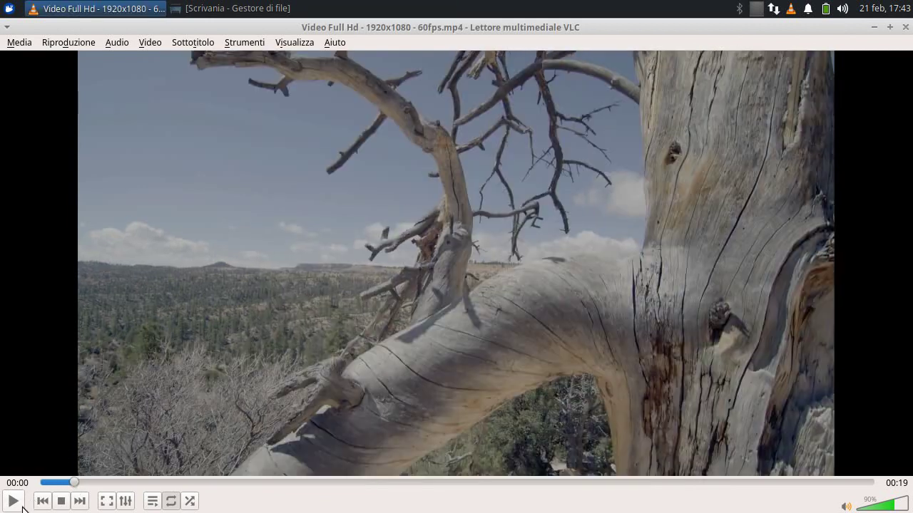
left_click(22, 506)
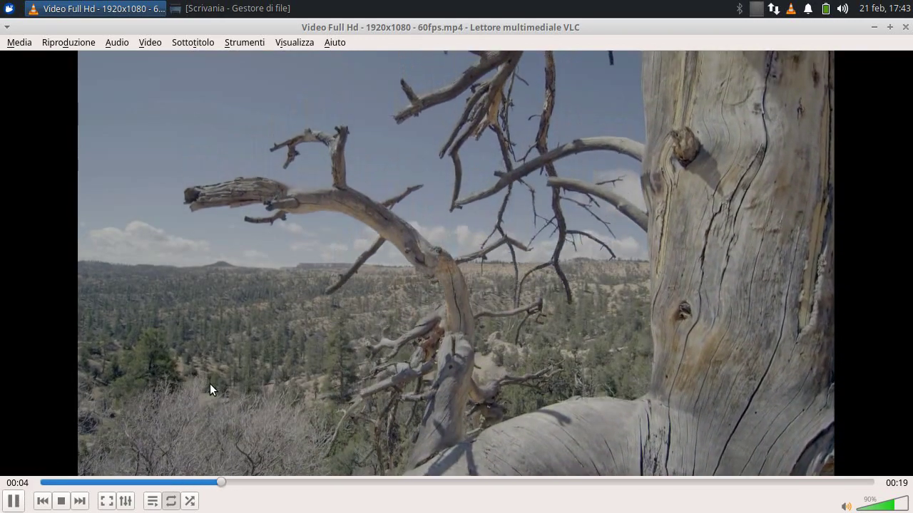
double_click(210, 384)
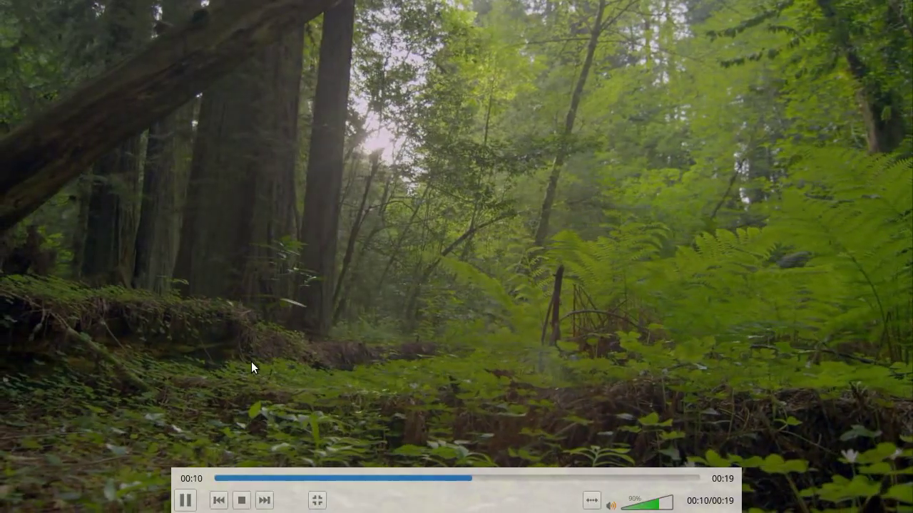
left_click(183, 497)
double_click(354, 277)
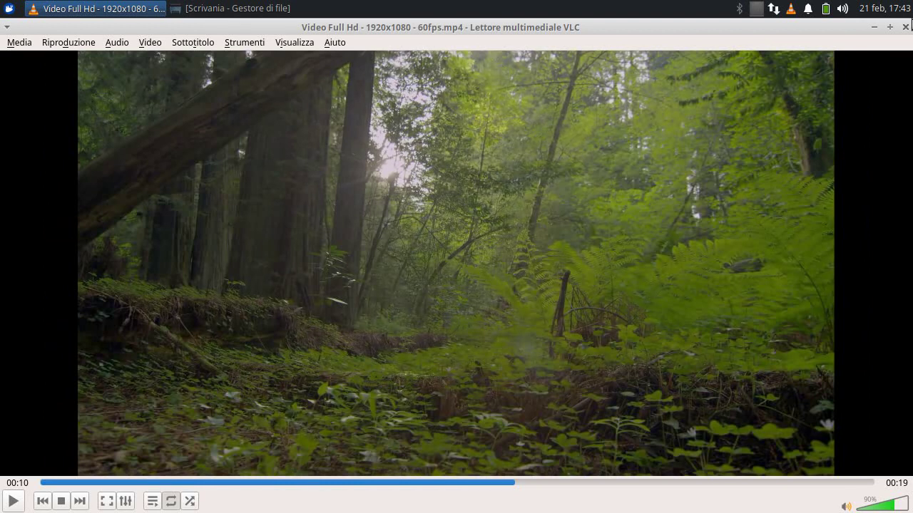
left_click(905, 27)
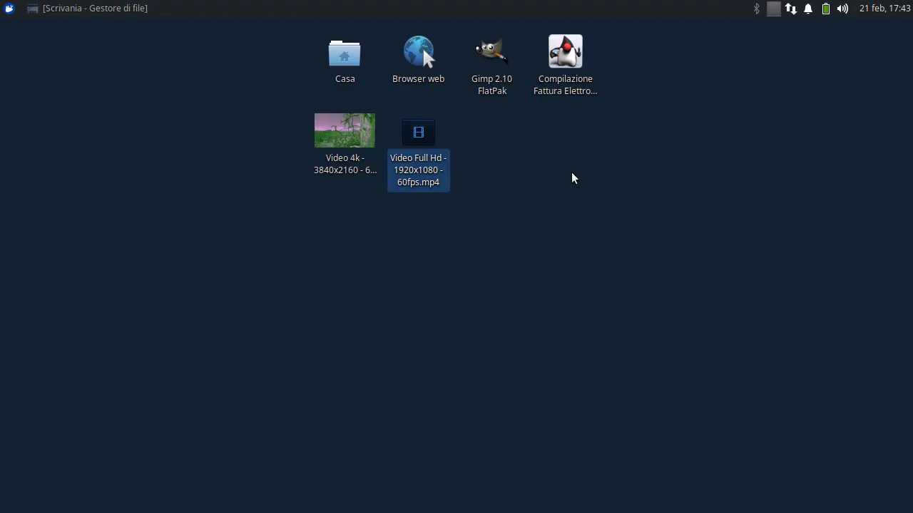